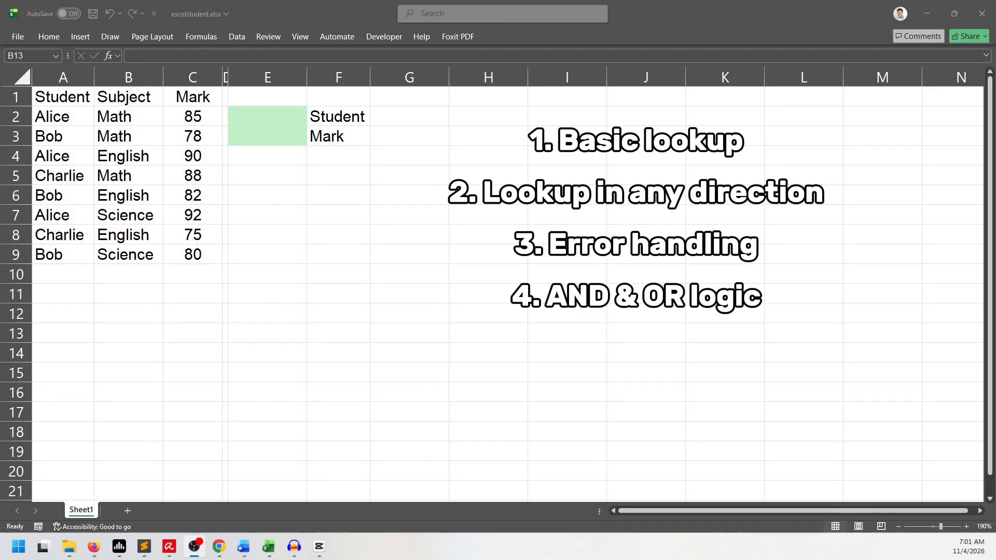
pyautogui.hotkey('alt', 'Tab')
pyautogui.hotkey('alt', 'Tab')
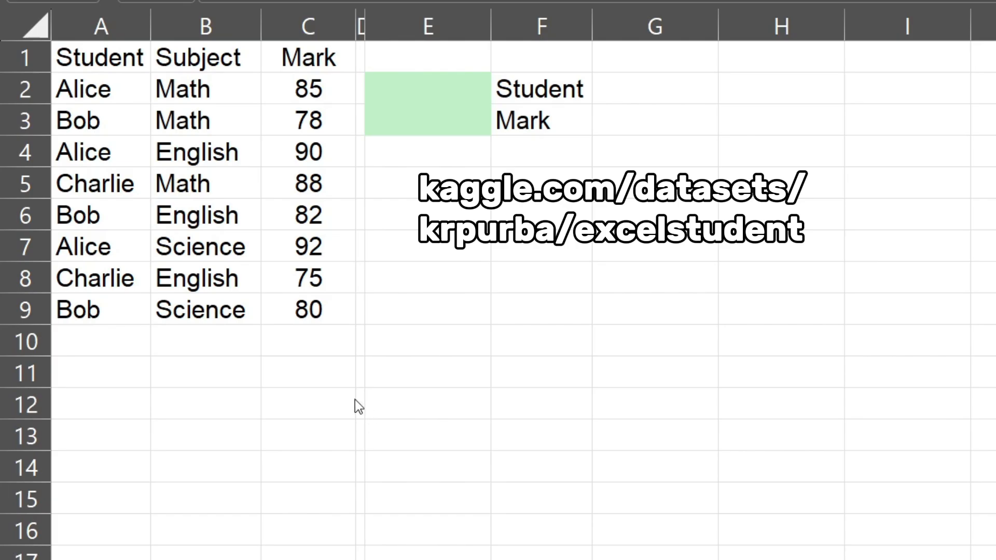
pyautogui.hotkey('alt', 'Tab')
pyautogui.click(367, 403)
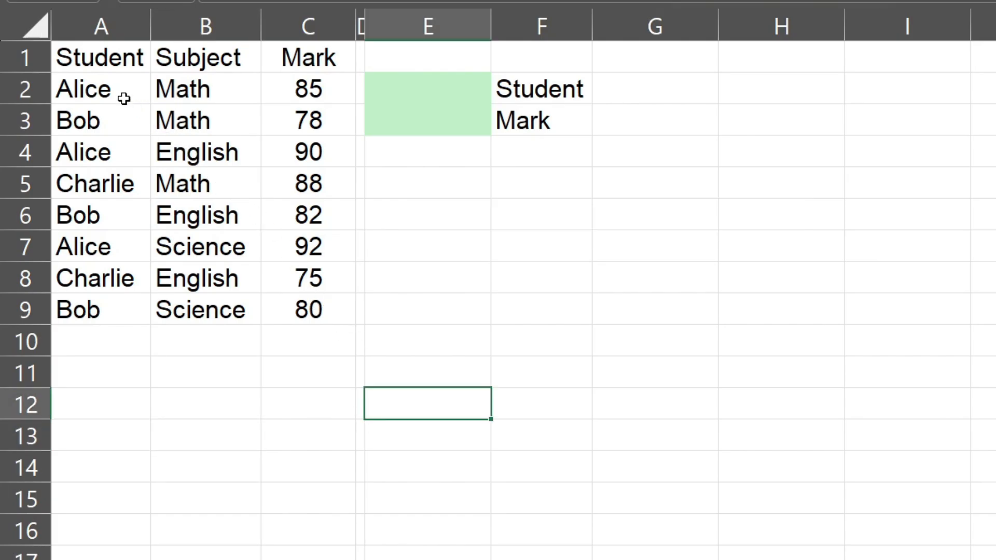
# Step: Highlight the first student's three records in rows 2, 7 and 4 across columns A to C
pyautogui.moveTo(124, 96); pyautogui.dragTo(275, 98)
pyautogui.moveTo(127, 252); pyautogui.dragTo(304, 249)
pyautogui.moveTo(116, 154); pyautogui.dragTo(275, 151)
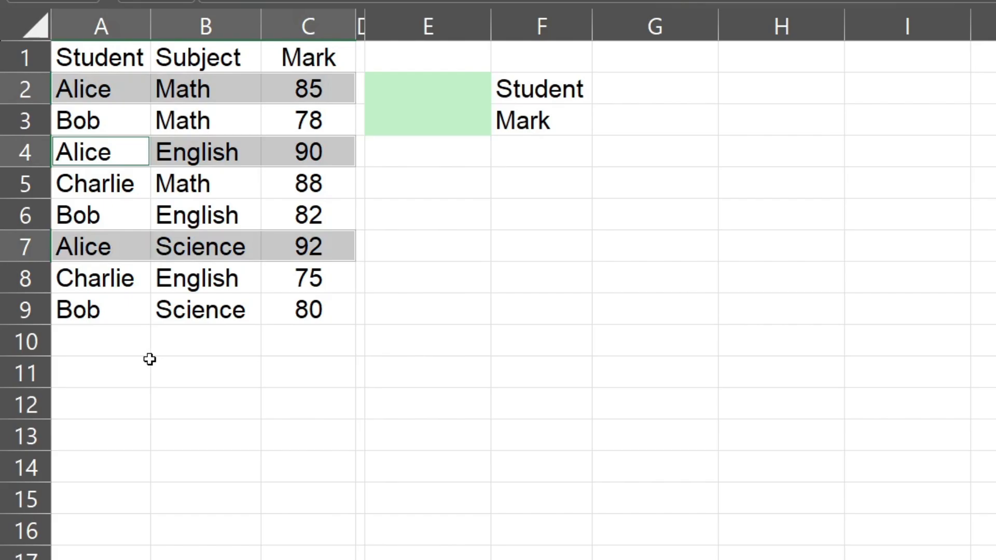
# Step: Label A11 as the first student's mark and compute it in A12 with XLOOKUP, searching A2:A9 and returning C2:C9
pyautogui.click(146, 374)
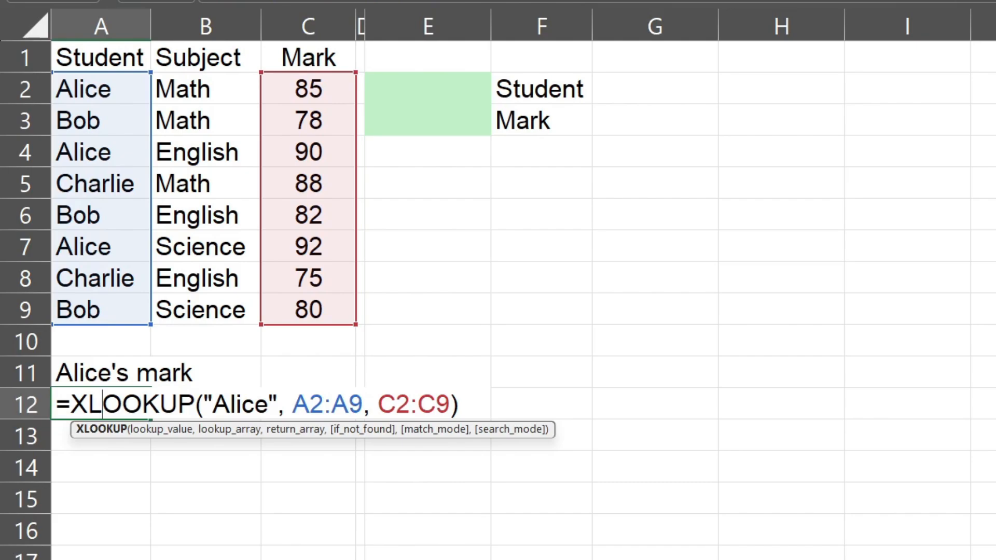
pyautogui.press('Return')
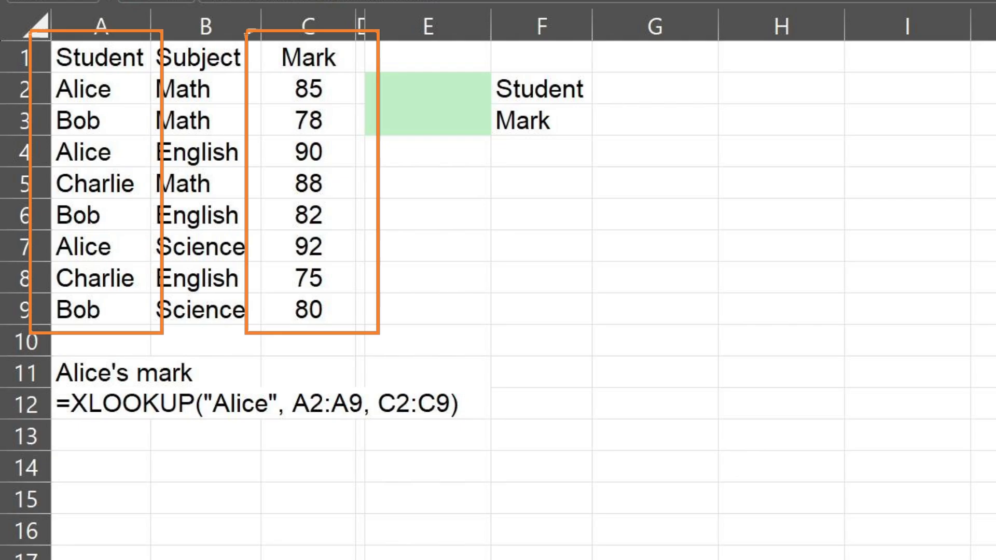
pyautogui.doubleClick(102, 404)
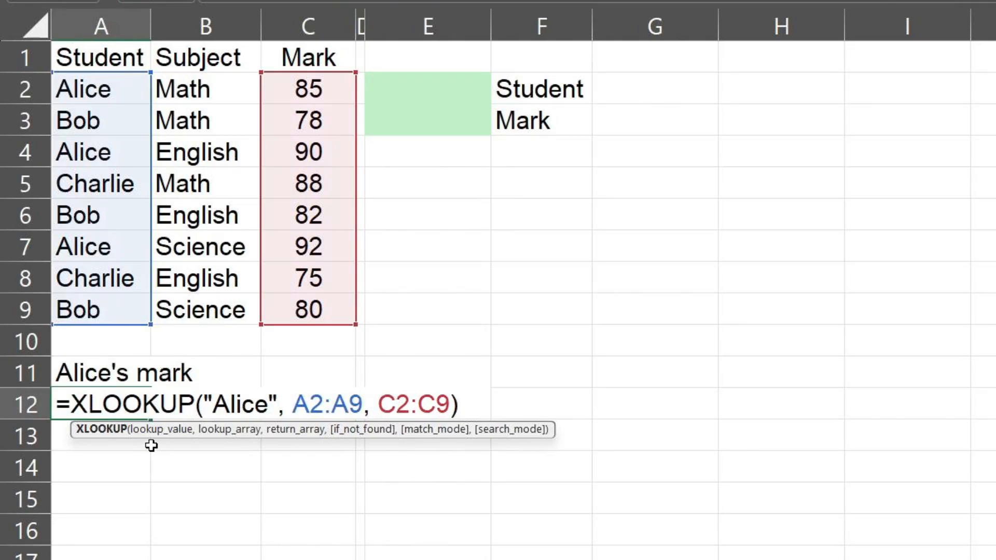
pyautogui.hotkey('ctrl', 'Return')
# Step: Clear the label and lookup formula from cells A11:A12
pyautogui.click(125, 373)
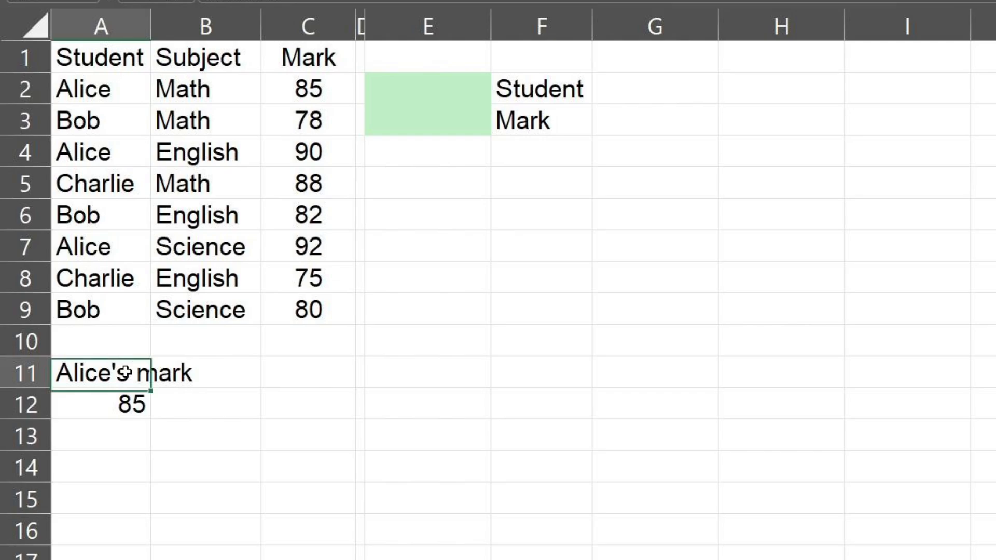
pyautogui.moveTo(124, 373); pyautogui.dragTo(133, 417)
pyautogui.press('Delete')
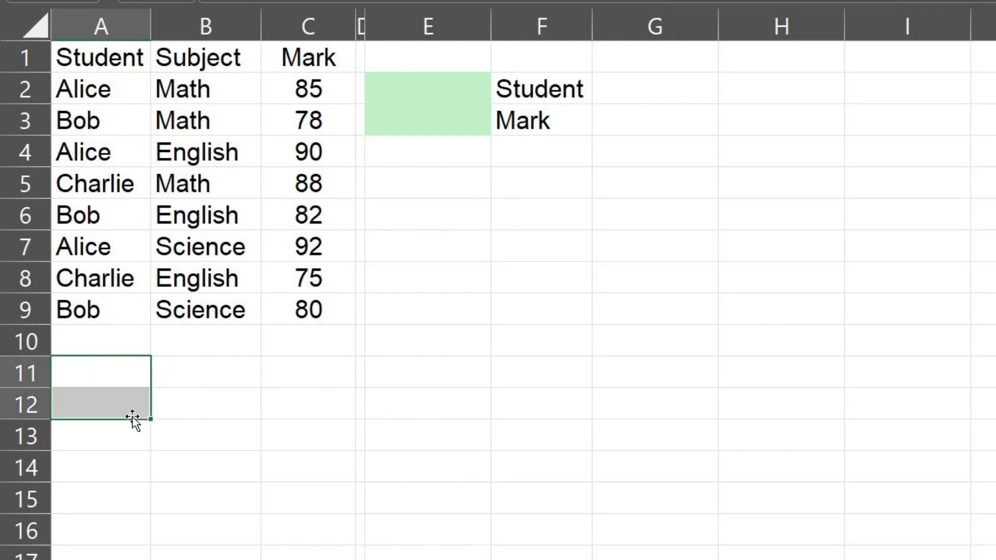
# Step: Enter "Which student has 90?" in A11 and the formula =XLOOKUP(90, C2:C9, A2:A9) in A12
pyautogui.press('Up')
pyautogui.press('Down')
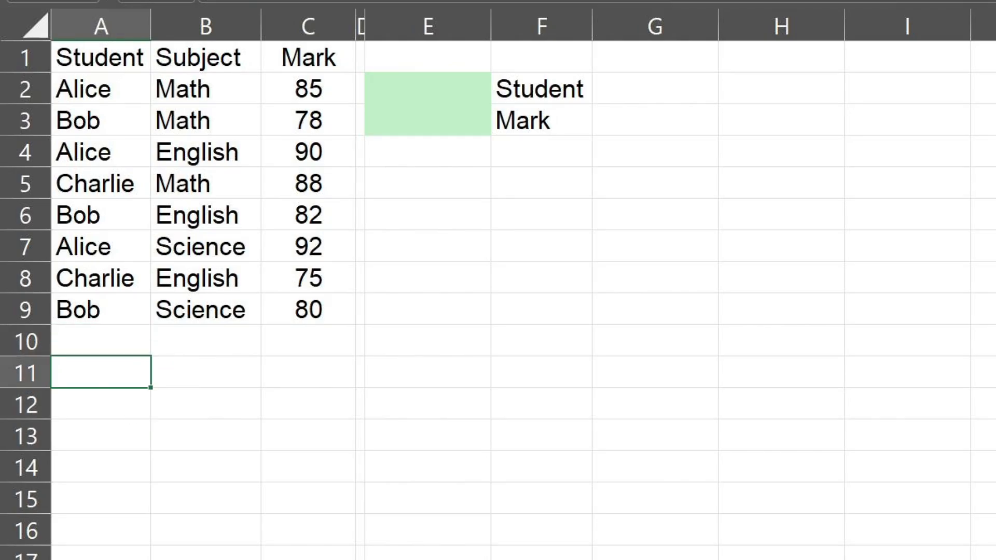
pyautogui.write('Which stud')
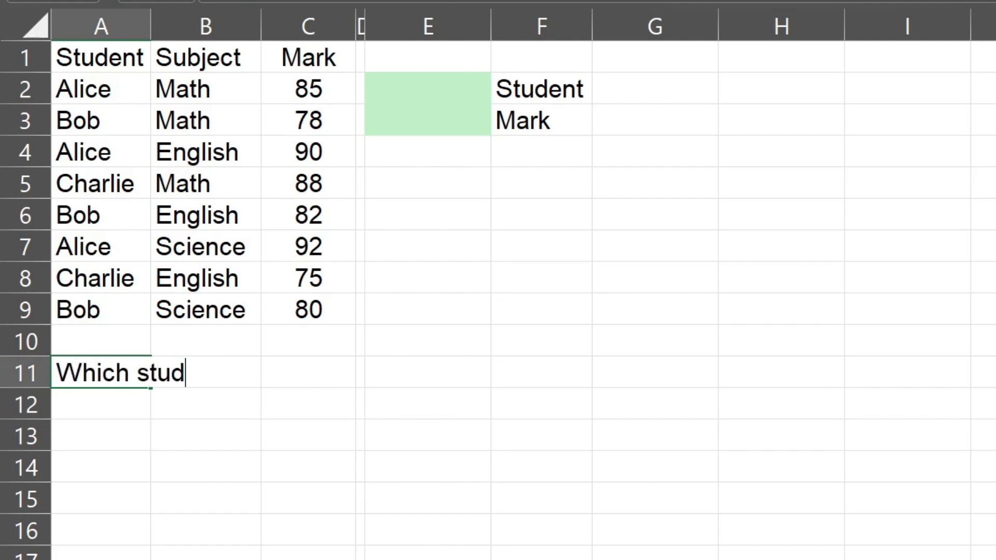
pyautogui.write('ent has 90?')
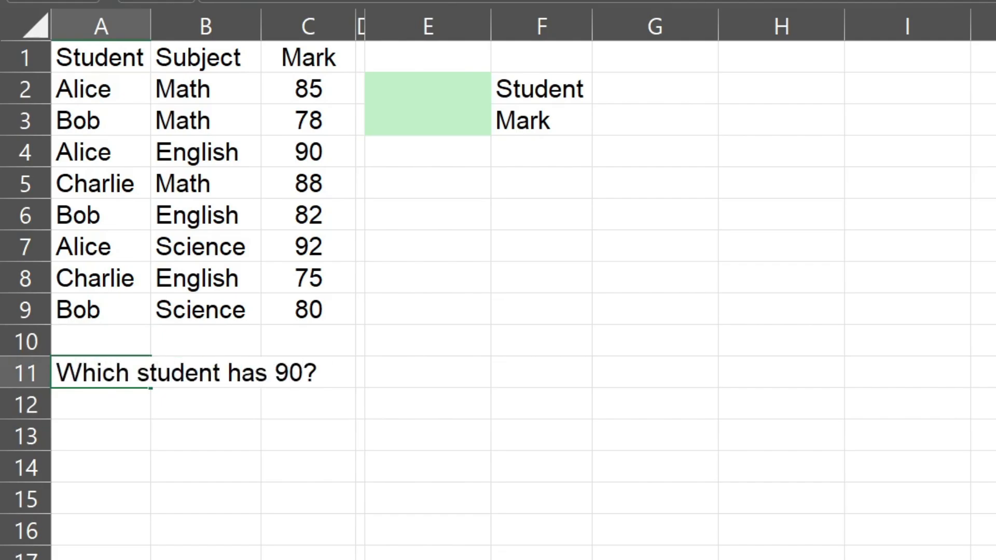
pyautogui.press('Return')
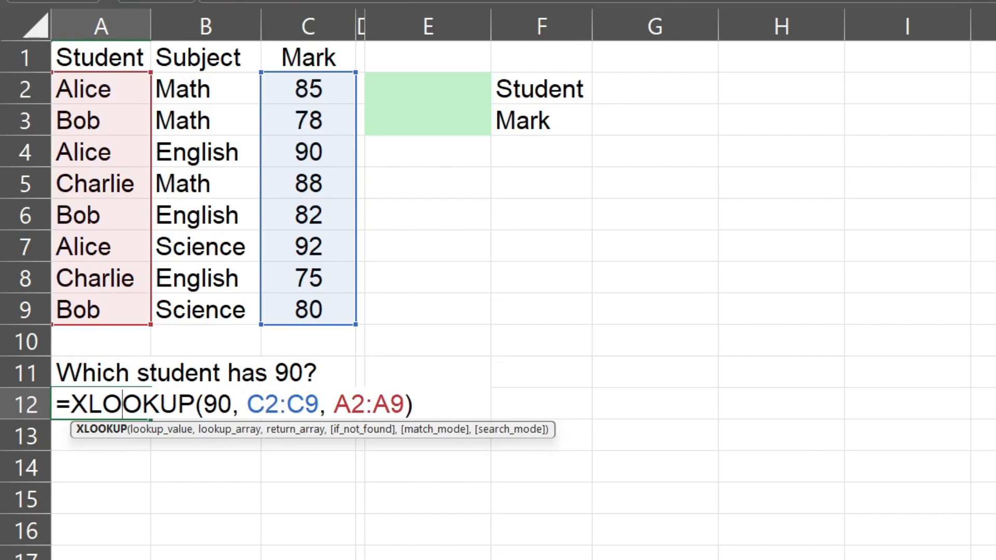
pyautogui.press('Return')
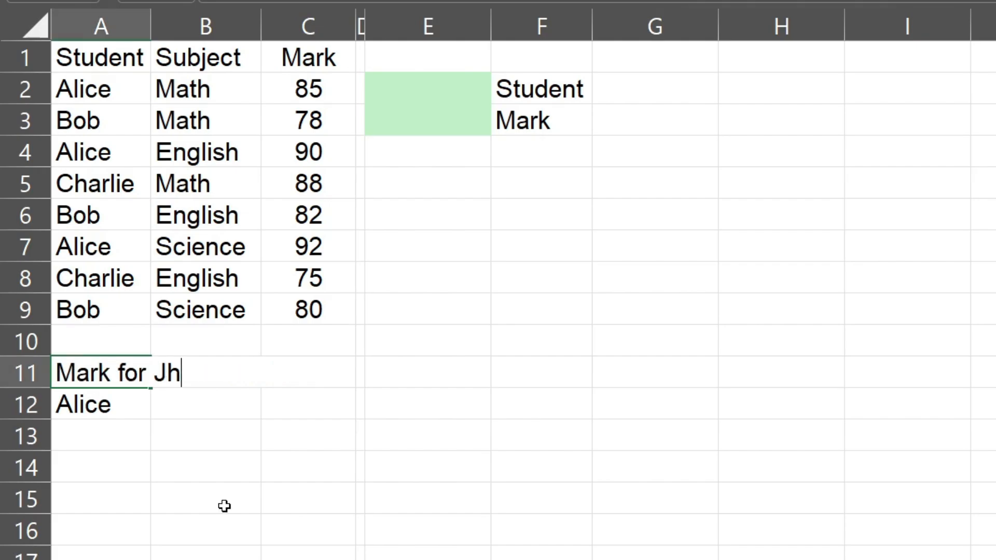
# Step: Relabel A11 as the mark for an unlisted student and enter an XLOOKUP in A12 over A2:A9, returning C2:C9 or "Not Found"
pyautogui.press('BackSpace')
pyautogui.write('ohn?')
pyautogui.press('Return')
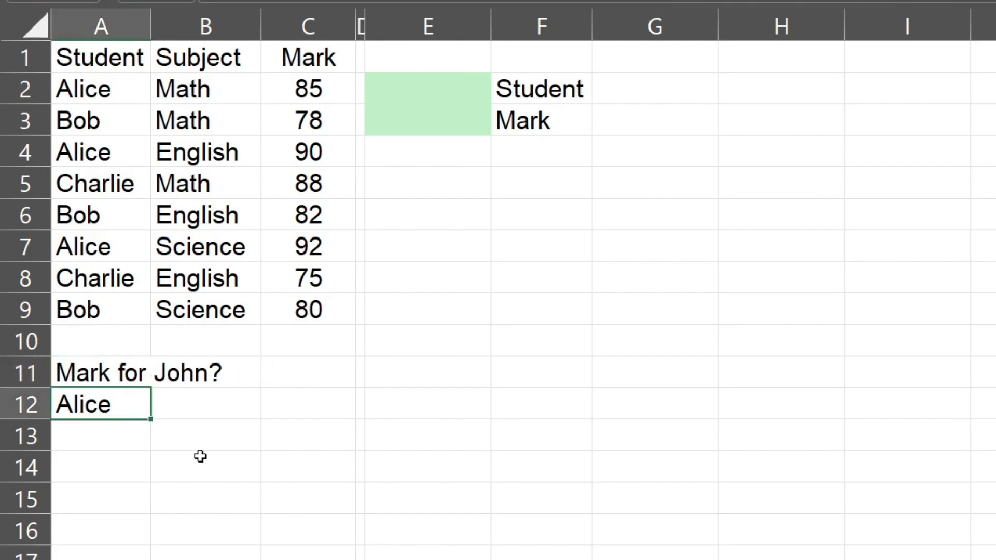
pyautogui.press('F2')
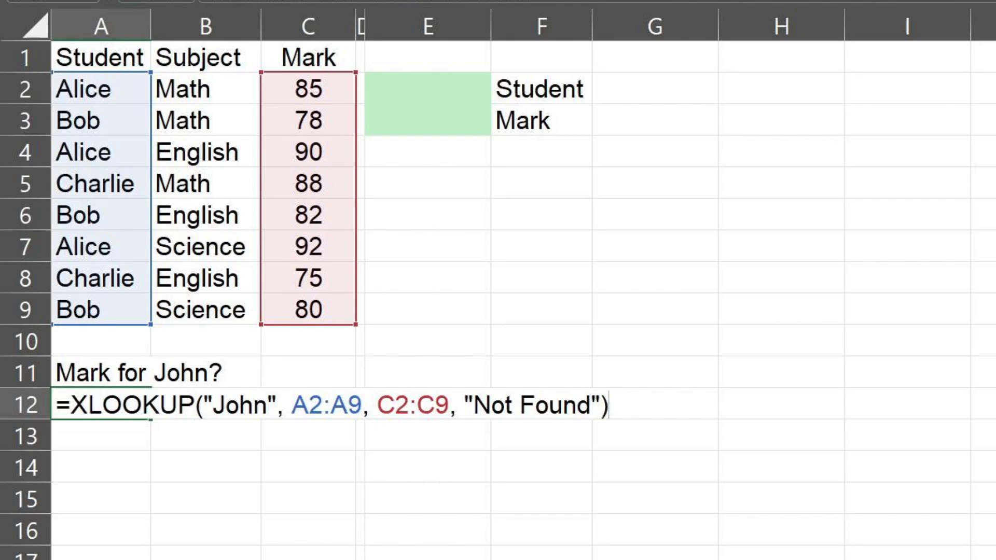
pyautogui.press('Return')
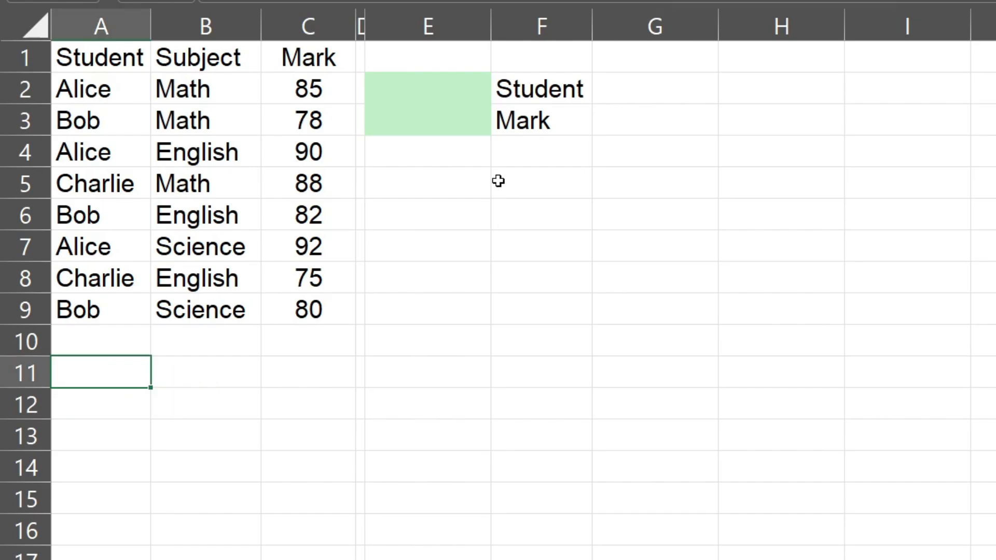
# Step: Fill the green criteria cells with the student name from A3 in E2 and English in E3
pyautogui.click(467, 92)
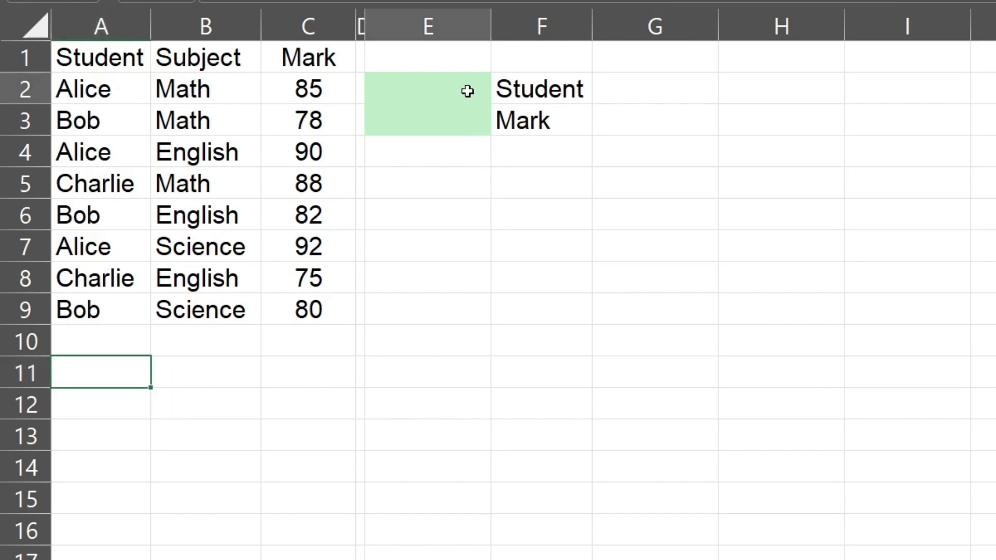
pyautogui.write('A')
pyautogui.press('BackSpace')
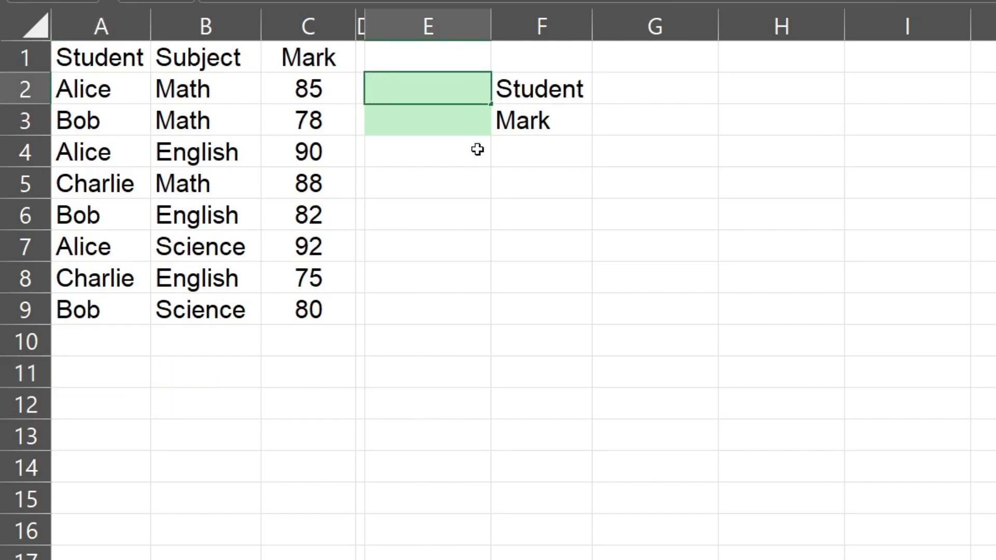
pyautogui.write('Bob')
pyautogui.press('Return')
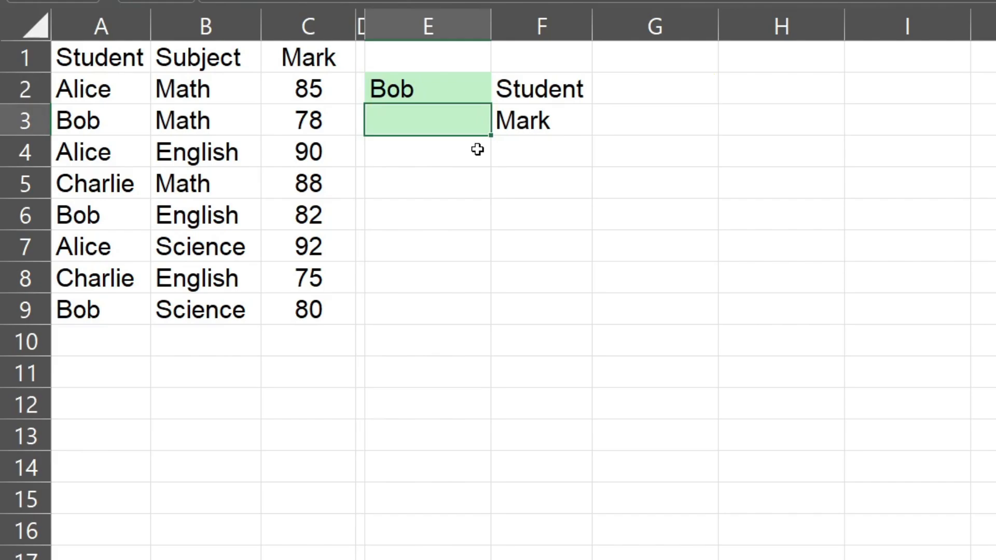
pyautogui.write('English')
pyautogui.press('Return')
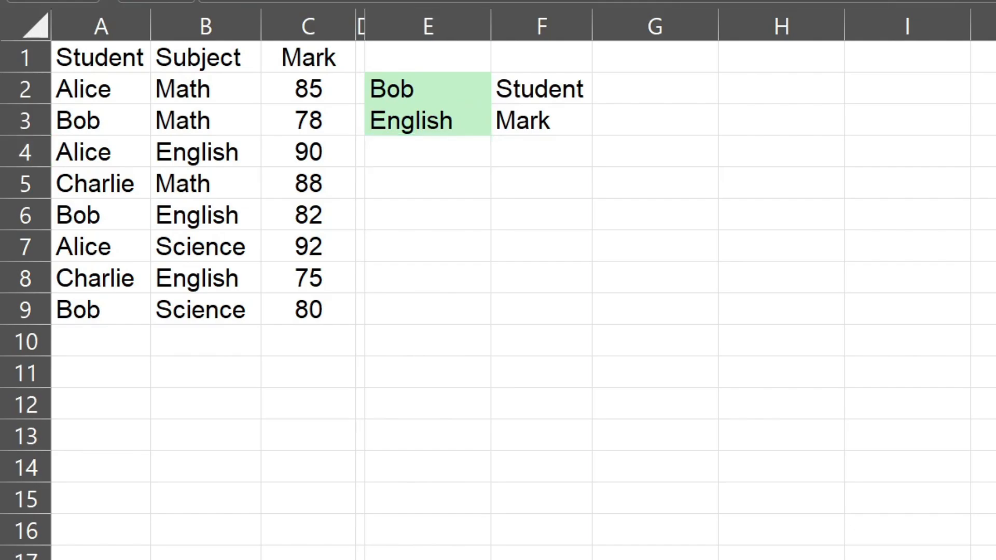
# Step: Enter "Mark for a subject/student?" in A11 and =XLOOKUP(1, (A2:A9=E2)*(B2:B9=E3), C2:C9) in A12
pyautogui.click(99, 372)
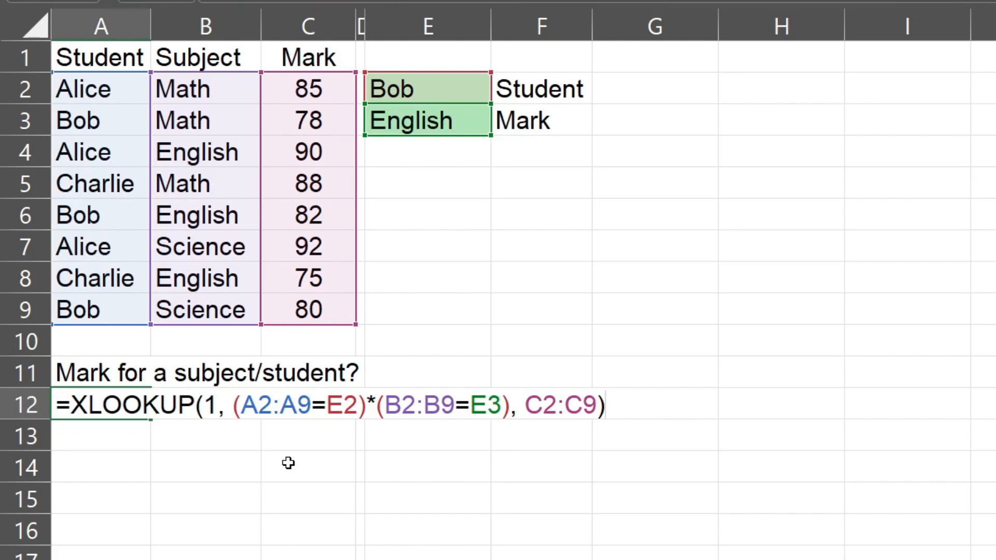
pyautogui.press('Return')
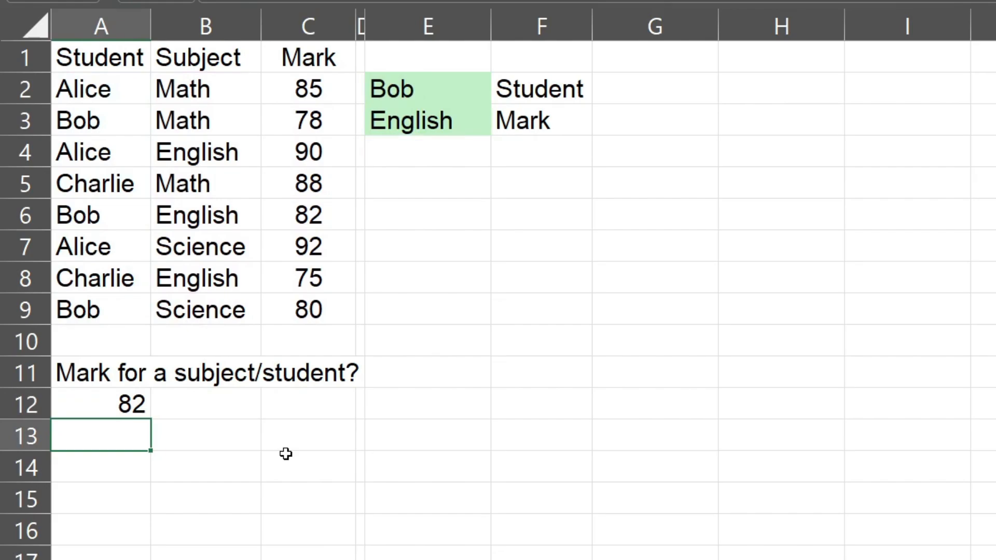
pyautogui.click(993, 558)
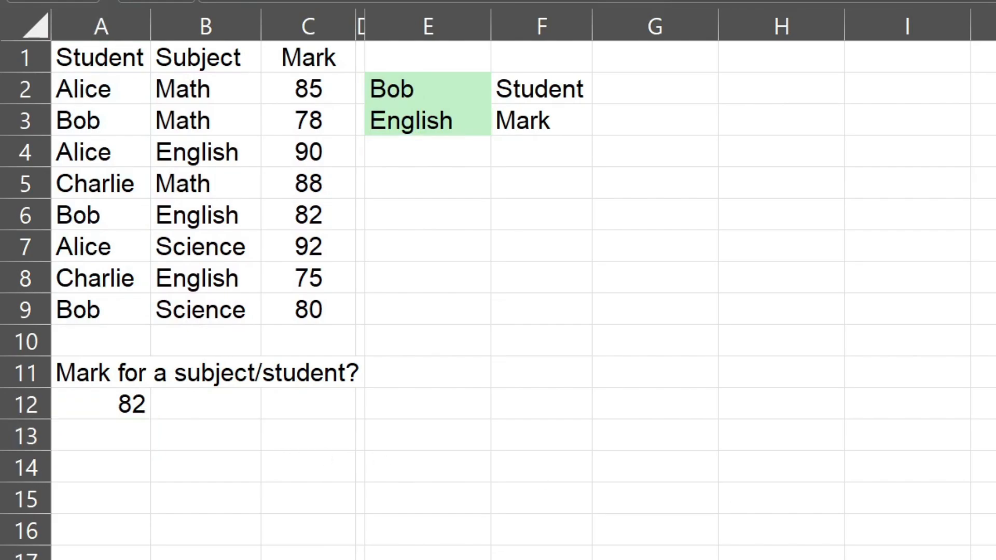
# Step: Label A13 as the first mark for either of the first two students and compute it in A14 with XLOOKUP OR logic over A2:A9, returning C2:C9
pyautogui.click(128, 457)
pyautogui.write('Mark for Ali')
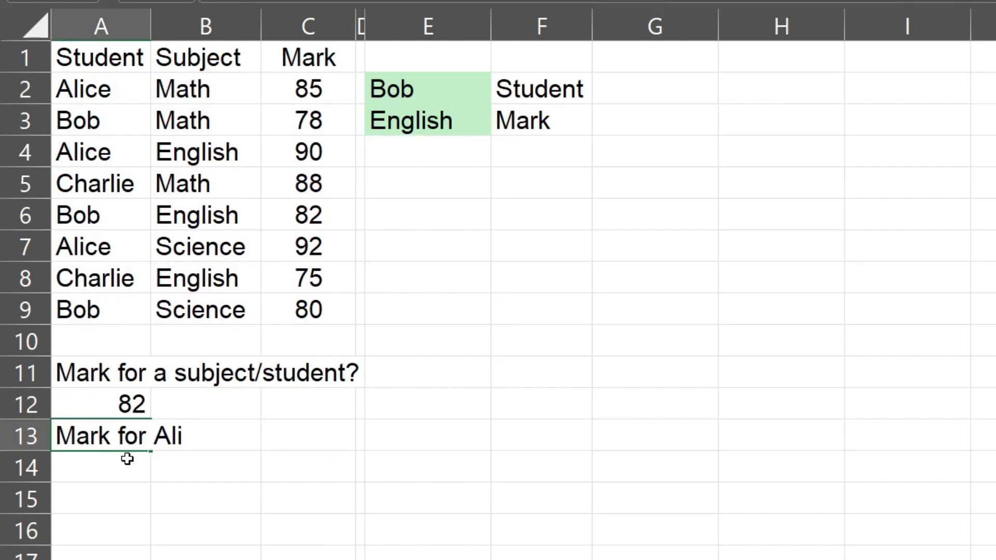
pyautogui.write('ce or Bob?')
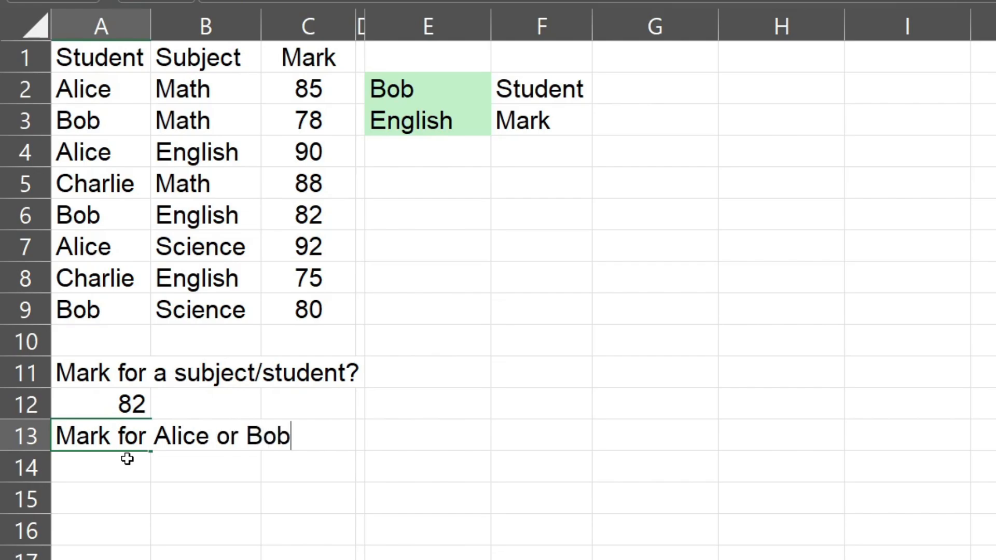
pyautogui.press('Return')
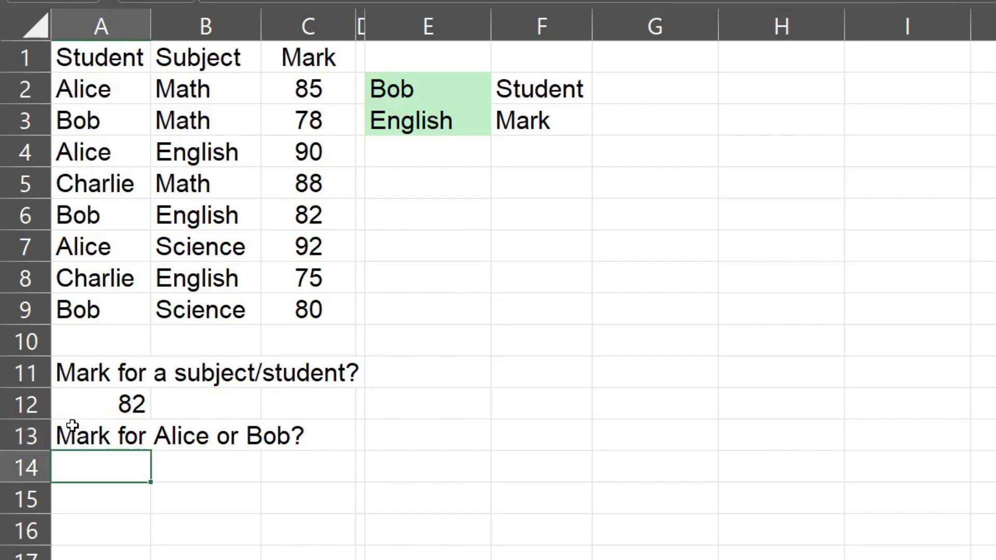
pyautogui.doubleClick(61, 437)
pyautogui.write('Firs')
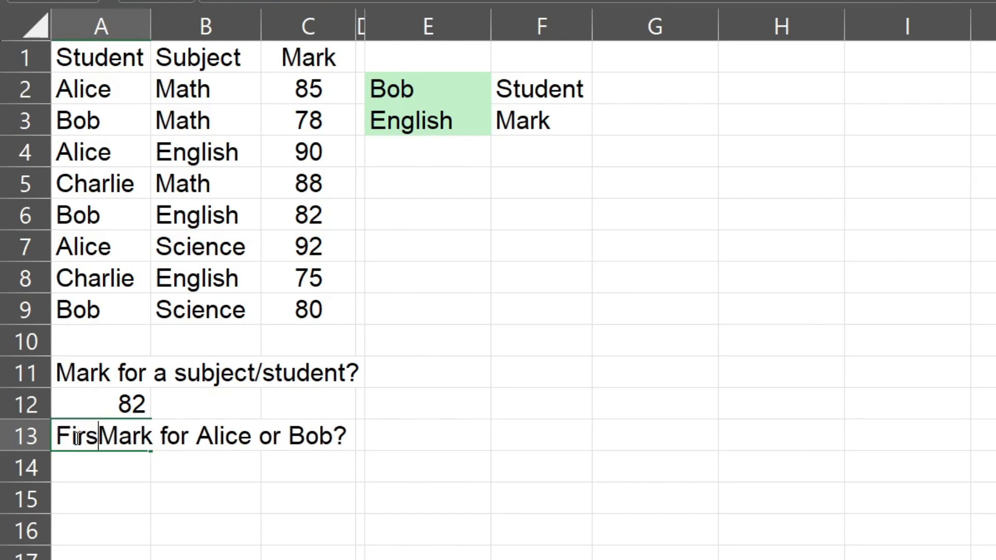
pyautogui.write('t')
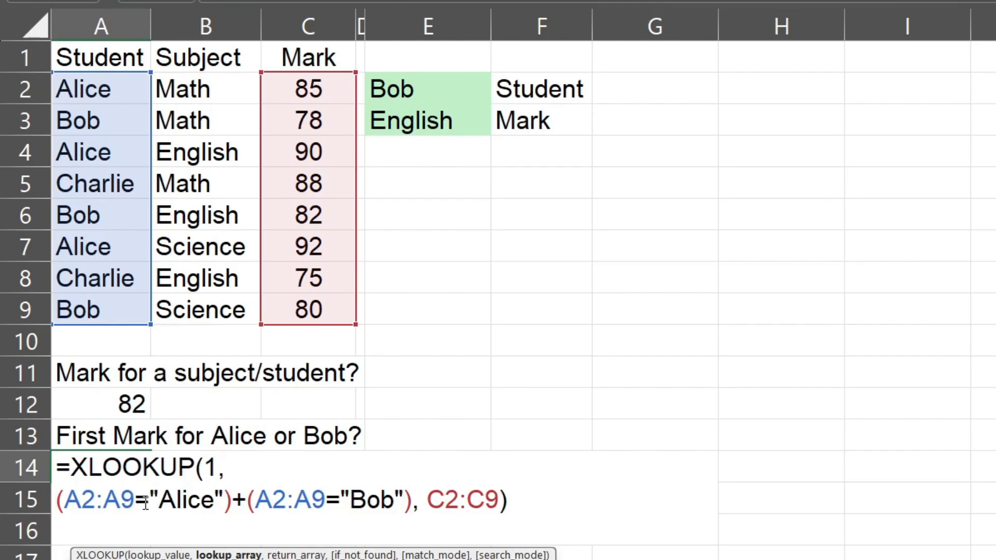
pyautogui.press('Return')
pyautogui.click(137, 465)
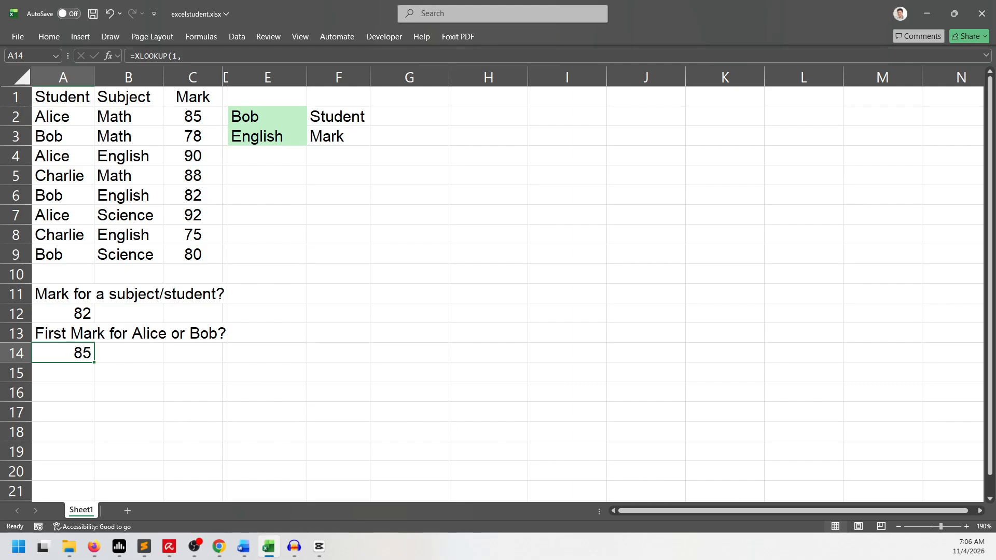
pyautogui.hotkey('alt', 'Tab')
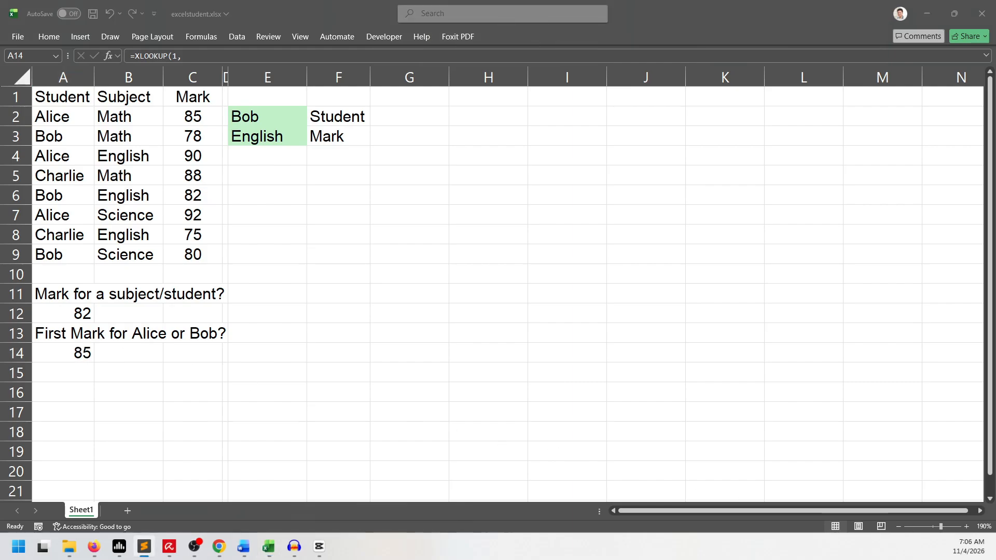
pyautogui.click(200, 543)
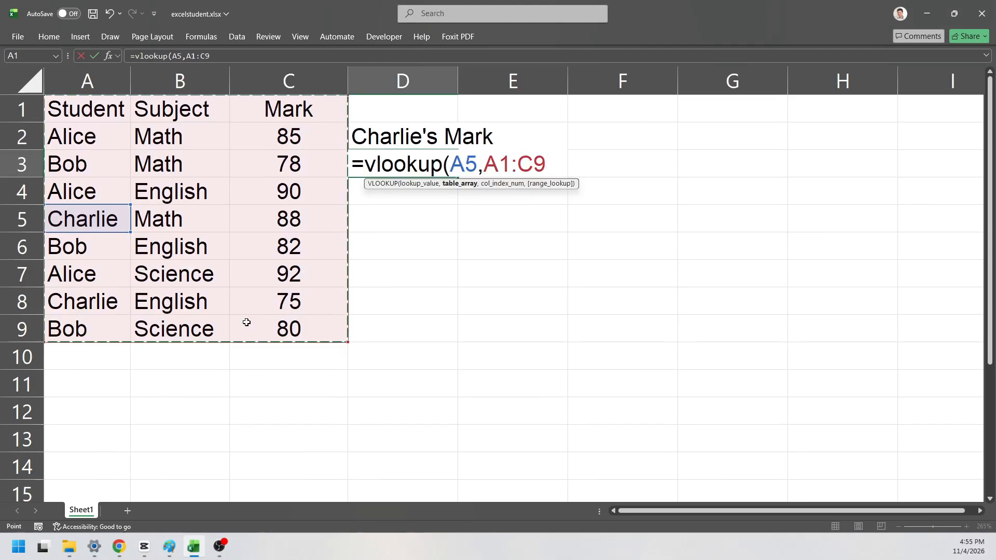
# Step: Complete the lookup formula in D3 as =vlookup(A5,A1:C9,3,false)
pyautogui.write(',3')
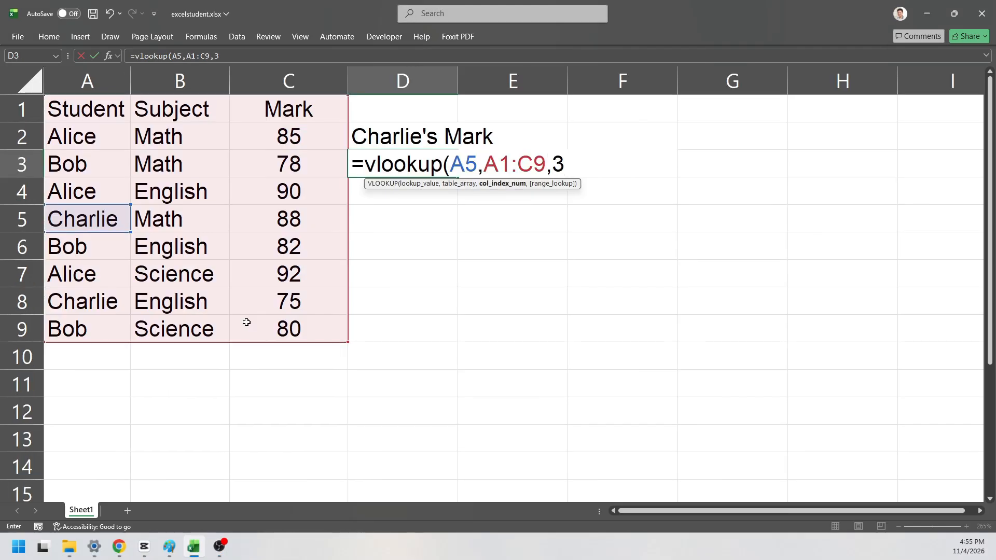
pyautogui.write(',false)')
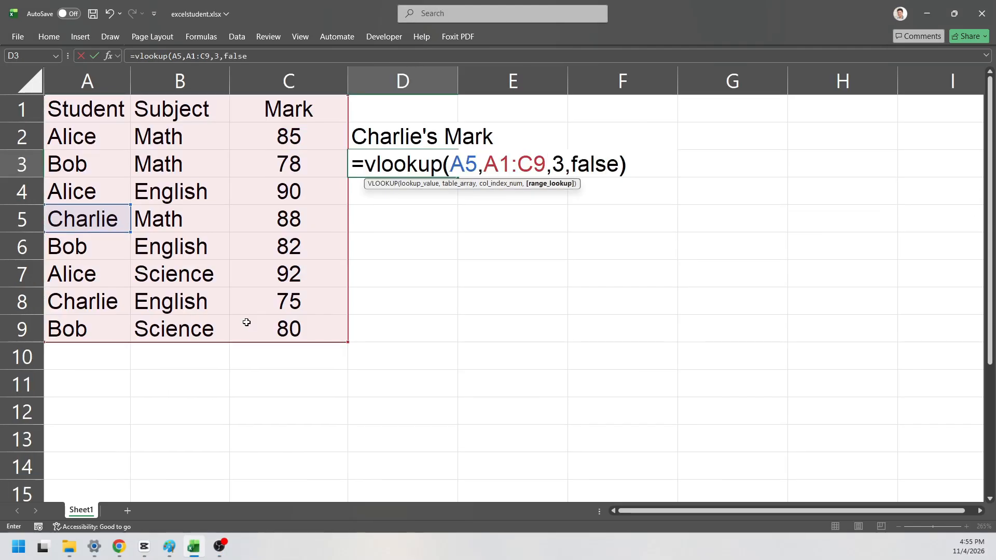
pyautogui.press('Return')
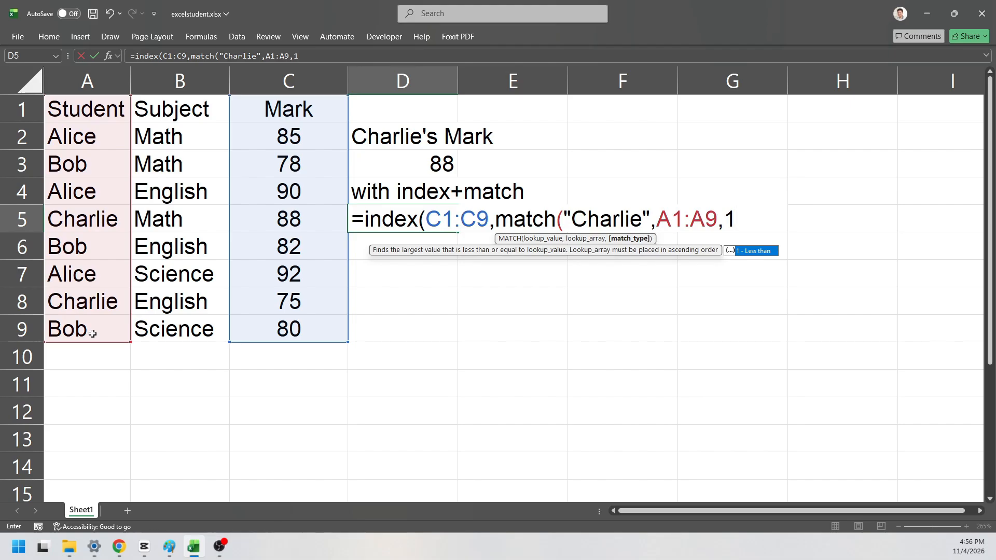
# Step: Complete the INDEX formula over C1:C9 in D5, giving its nested MATCH on A1:A9 a match type of 0
pyautogui.press('BackSpace')
pyautogui.write('0)')
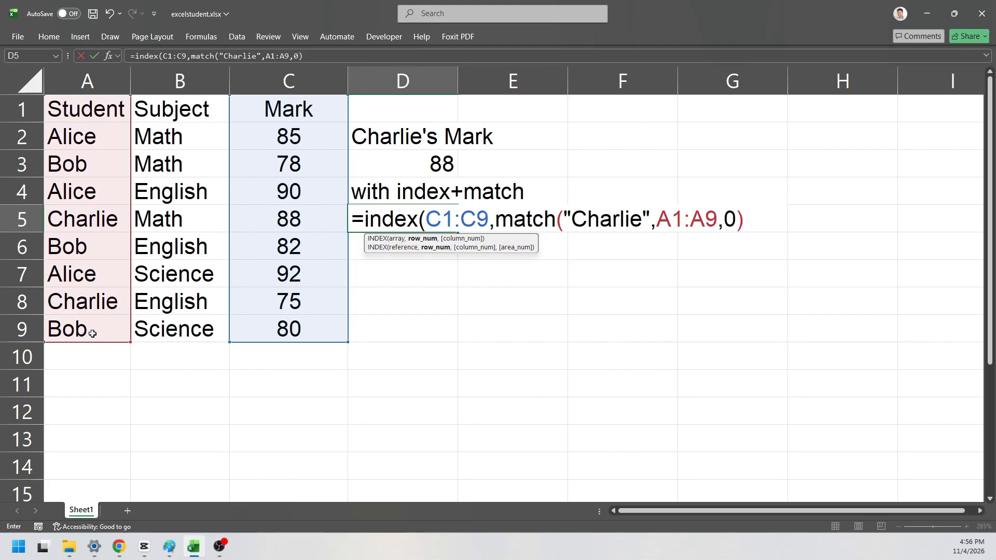
pyautogui.write(')')
pyautogui.press('Return')
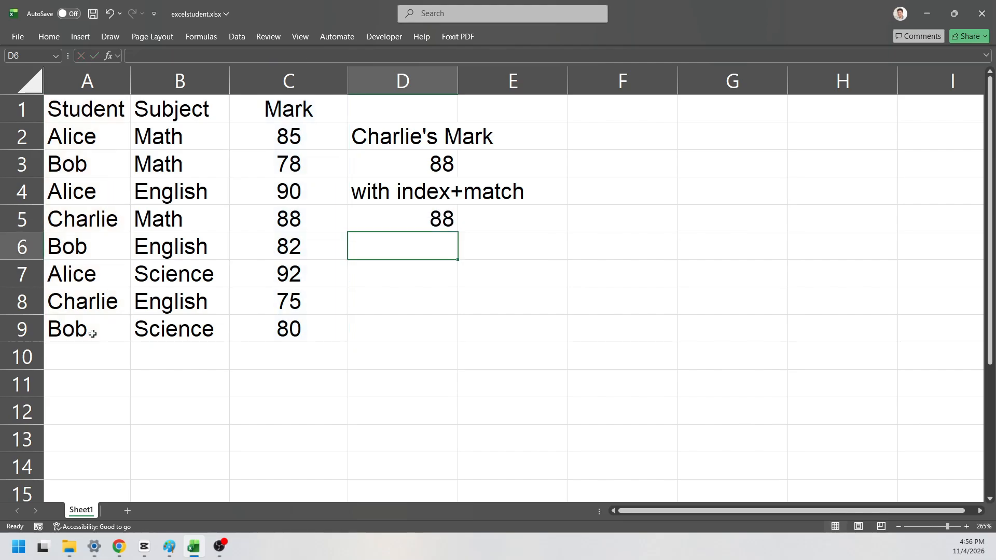